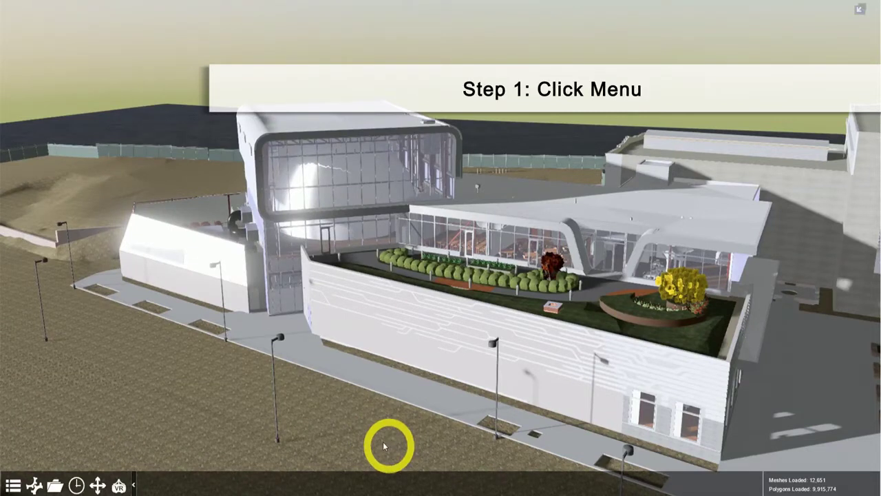
Step: Open the Fly Through movie editor from the Media section of the main menu
left_click(12, 486)
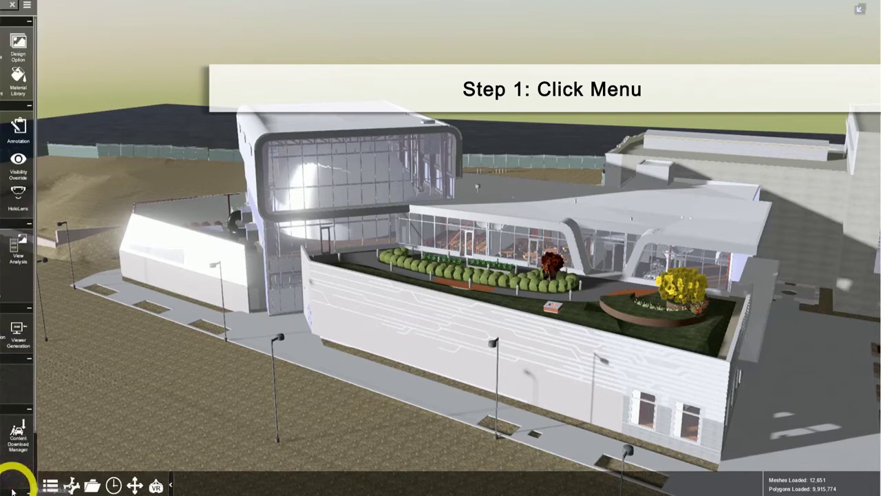
scroll(43, 455, "down", 2)
scroll(42, 441, "down", 2)
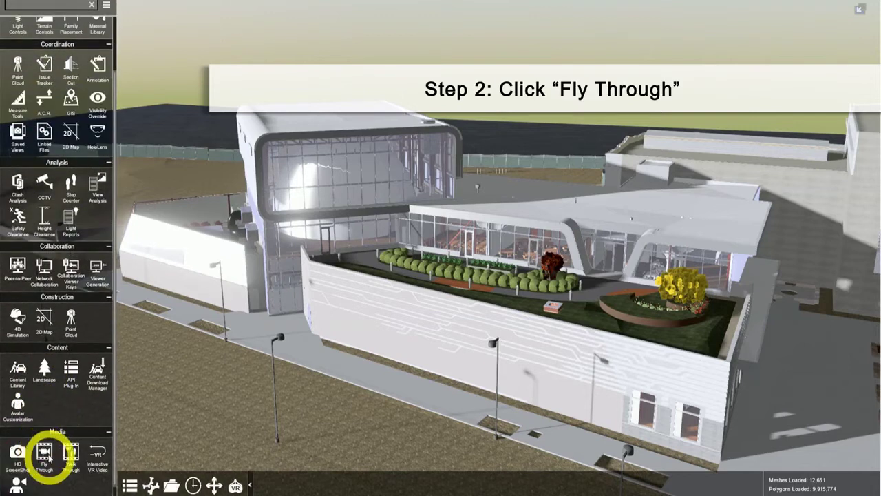
left_click(44, 453)
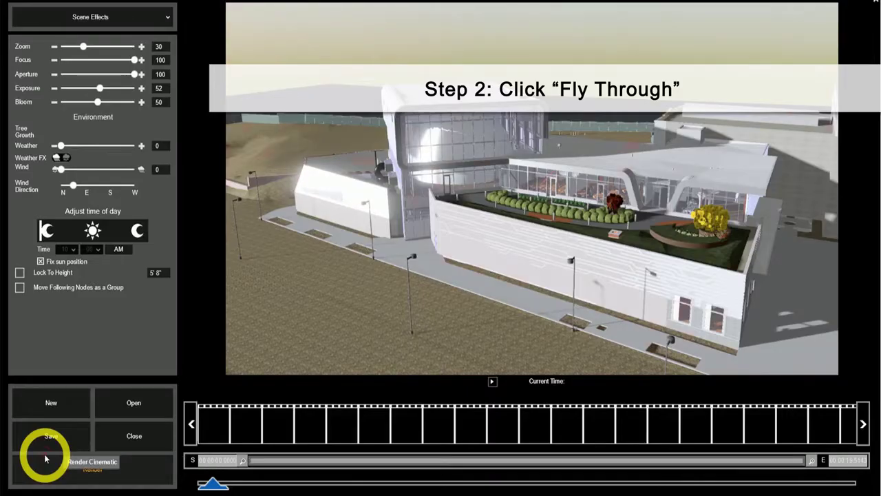
Step: Switch to Construction settings, set the schedule to Day 0, and capture the first keyframe at 0.00
left_click(157, 17)
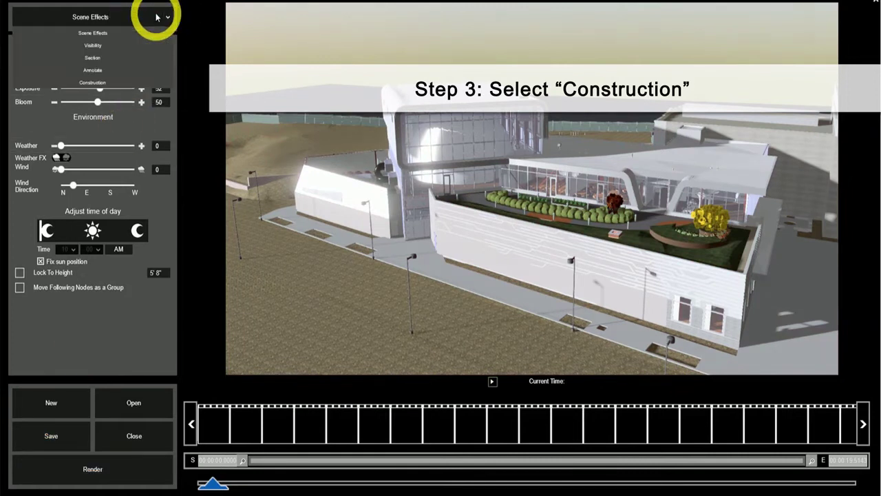
left_click(98, 83)
left_click_drag(159, 54, 19, 65)
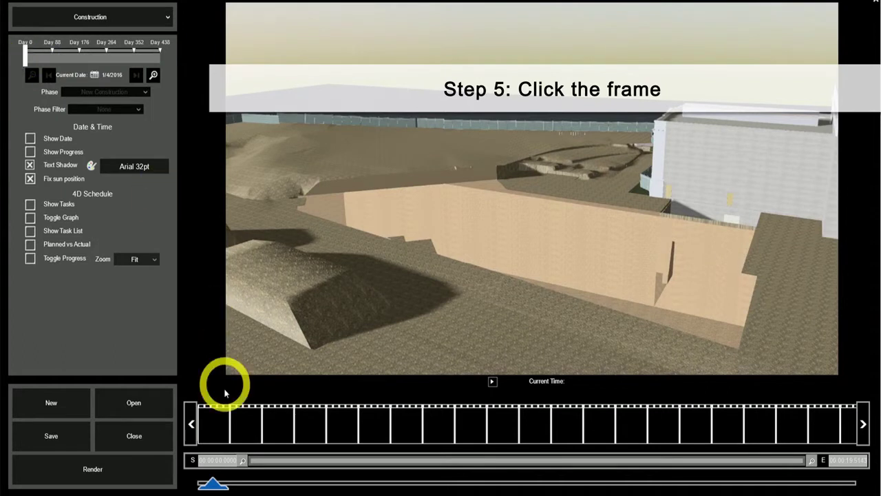
left_click(221, 429)
left_click(209, 396)
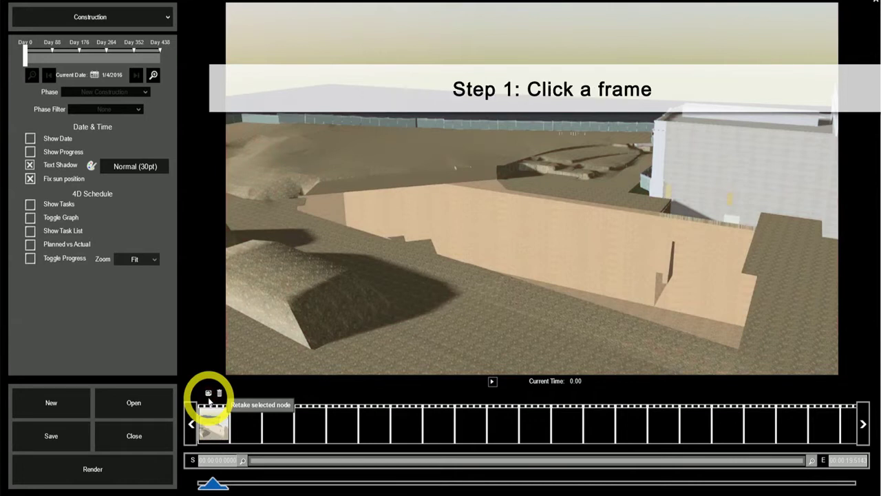
Step: Add a keyframe at 5.00 on Day 88 (4/15/2016), retaken from a closer site view
left_click(373, 427)
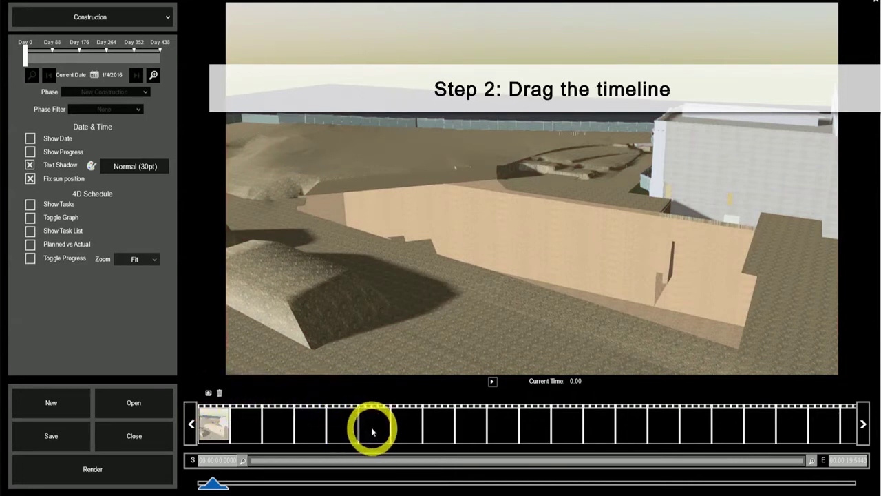
left_click_drag(66, 57, 57, 58)
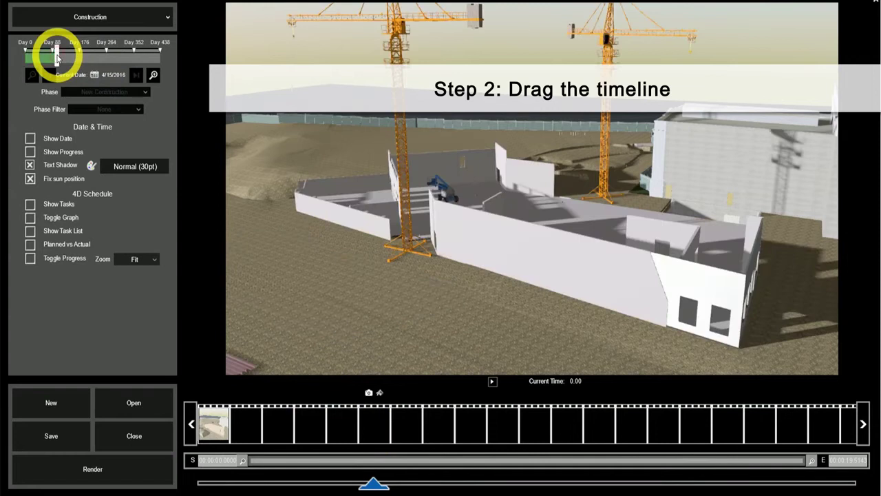
left_click(369, 392)
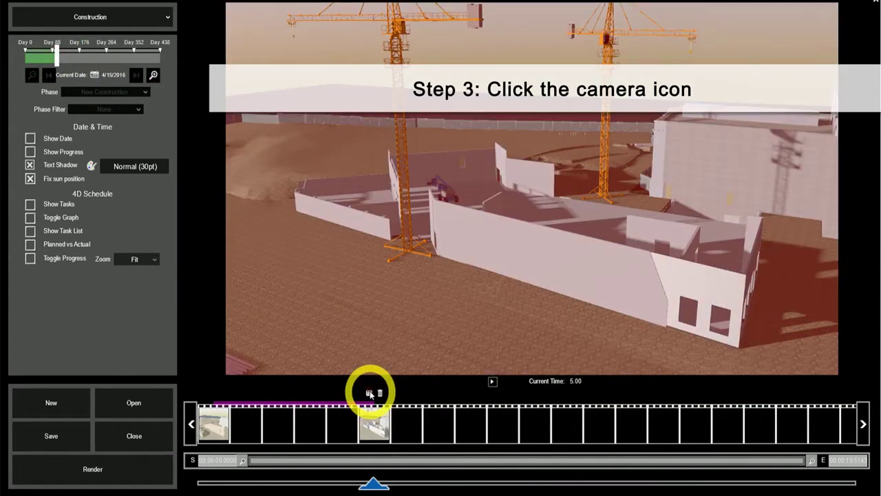
mouse_move(509, 331)
left_mouse_down()
mouse_move(511, 316)
mouse_move(509, 342)
left_mouse_up()
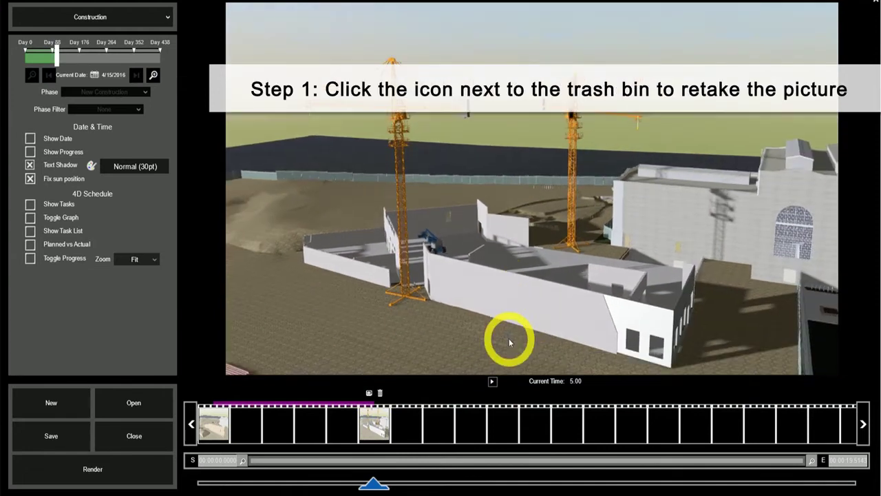
left_click(369, 394)
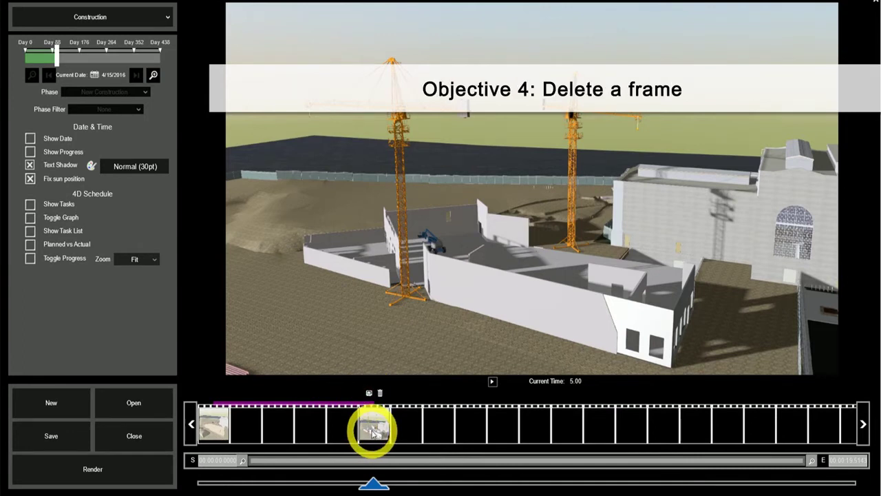
left_click(503, 425)
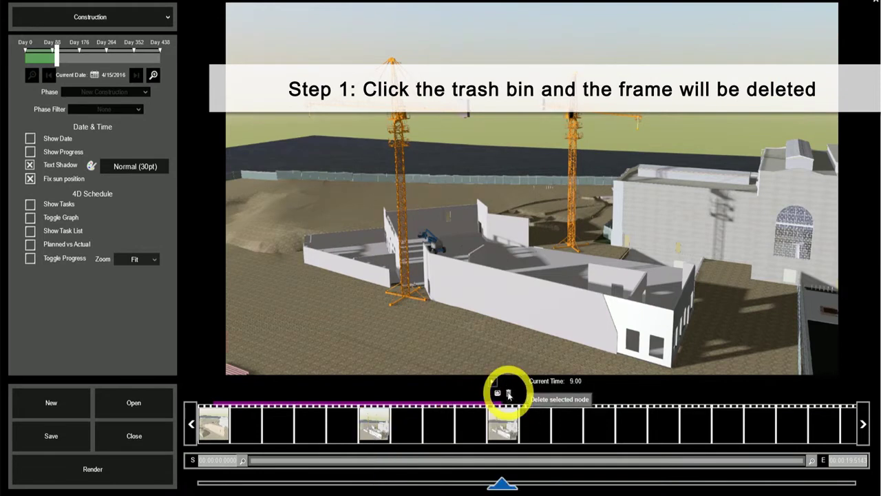
left_click(509, 393)
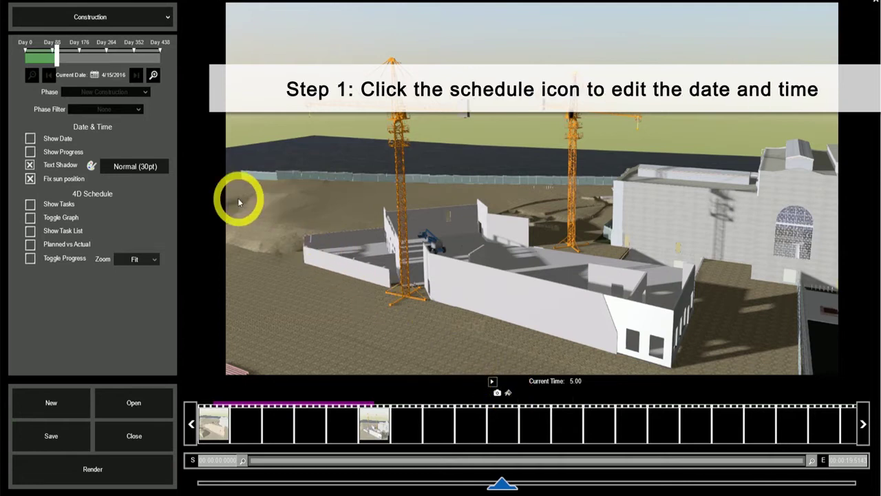
Step: Set the schedule date to 9/19/2016 and capture a third keyframe at 9.00
left_click(95, 76)
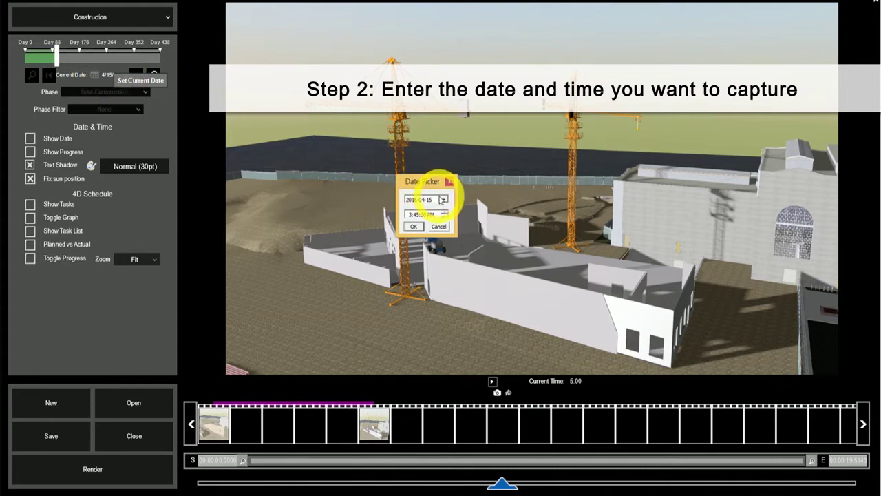
left_click(443, 201)
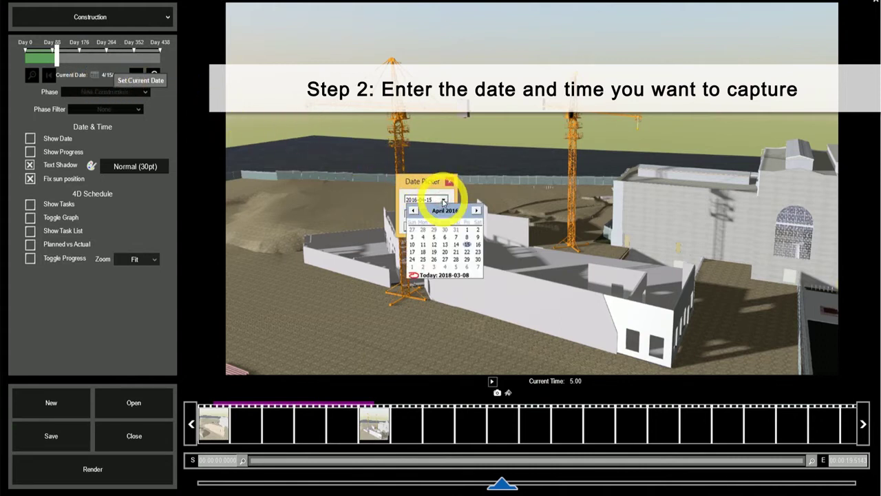
left_click(476, 211)
left_click(477, 210)
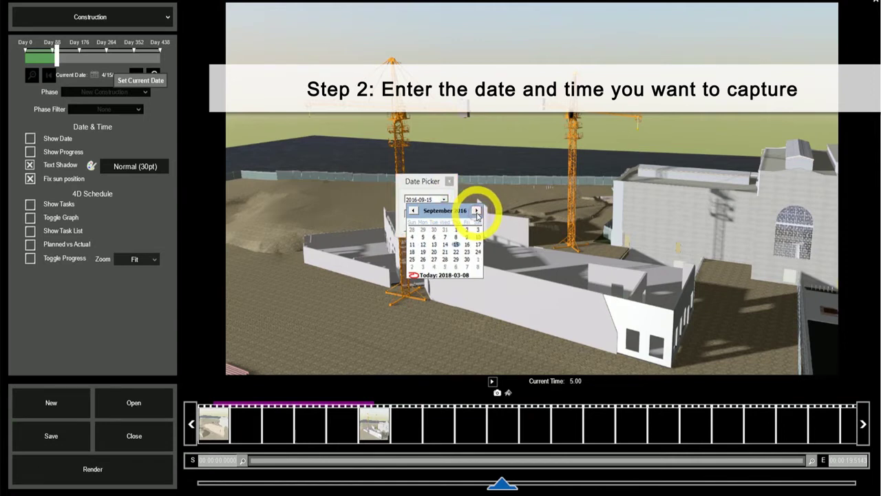
left_click(423, 252)
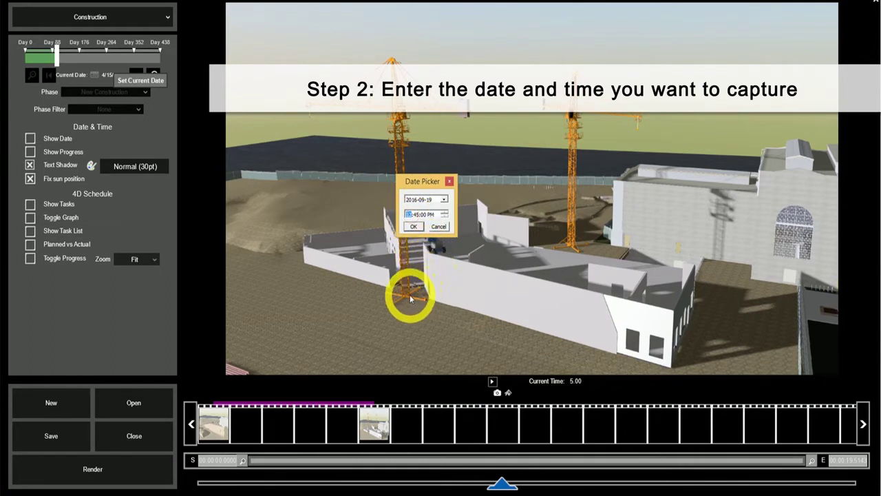
left_click(413, 225)
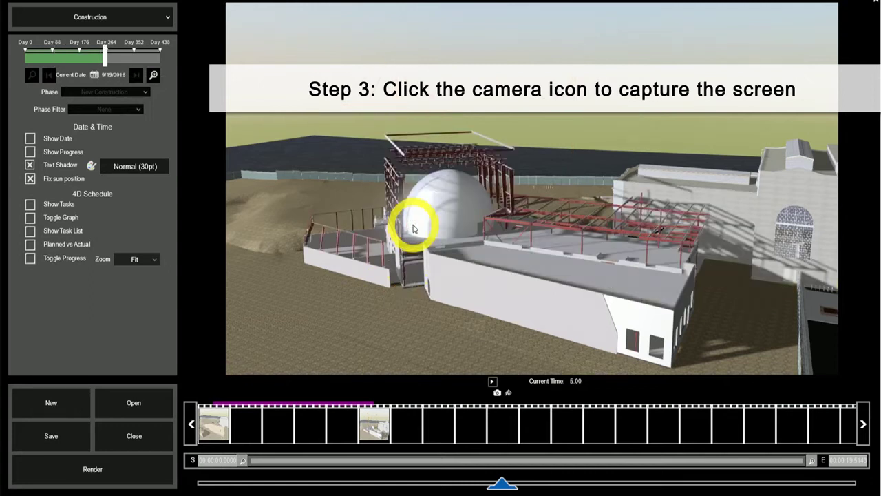
left_click(497, 393)
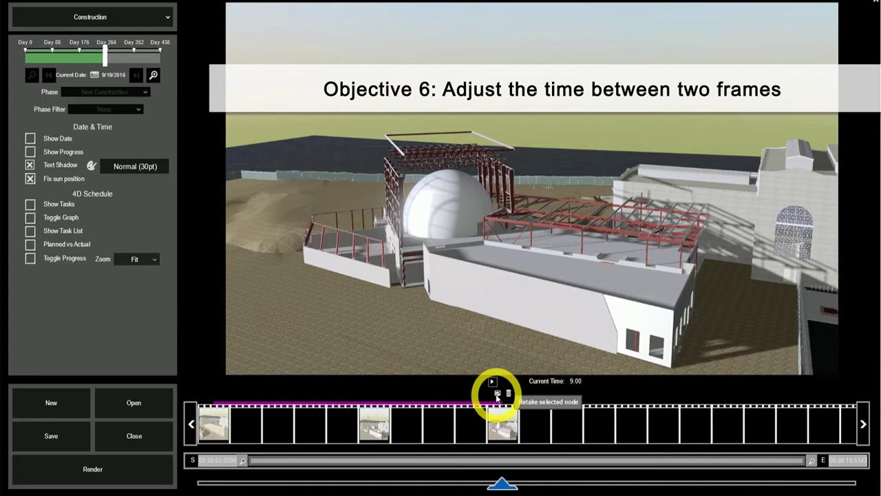
Step: In Scene Effects with grouped node movement, shift the second keyframe to 4.00 along with the following one
left_click(166, 18)
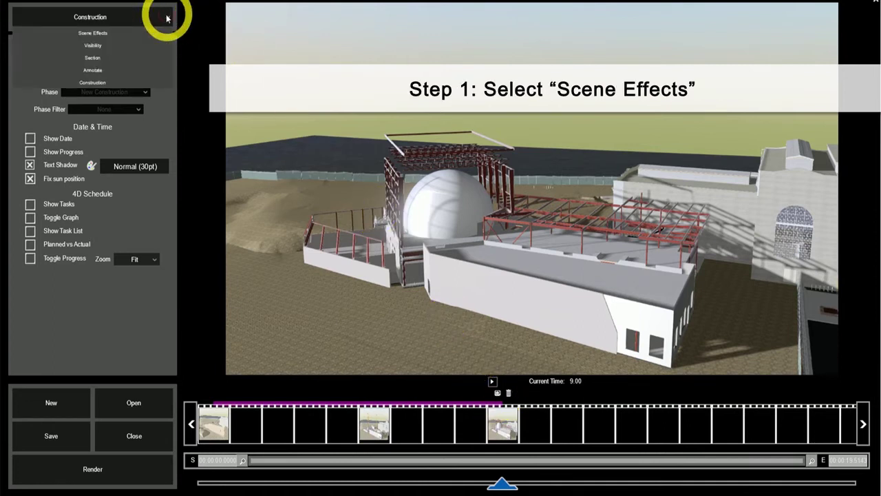
left_click(134, 30)
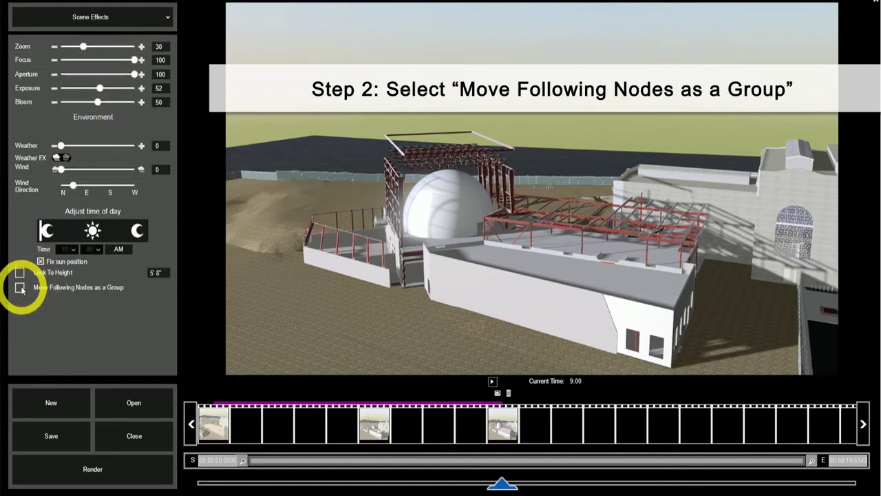
mouse_move(380, 430)
left_mouse_down()
mouse_move(444, 428)
mouse_move(344, 428)
left_mouse_up()
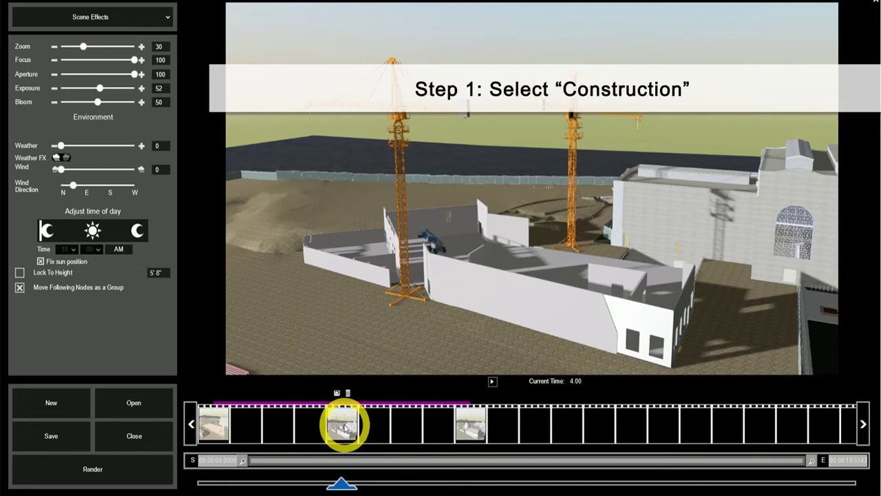
Step: In Construction settings at about Day 264, add a cut node retaken from a ground-level view
left_click(167, 17)
left_click(138, 83)
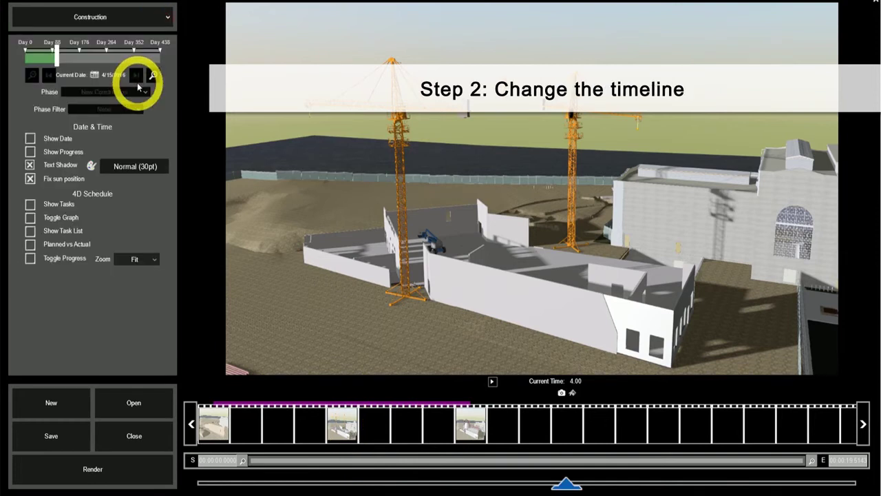
left_click(115, 58)
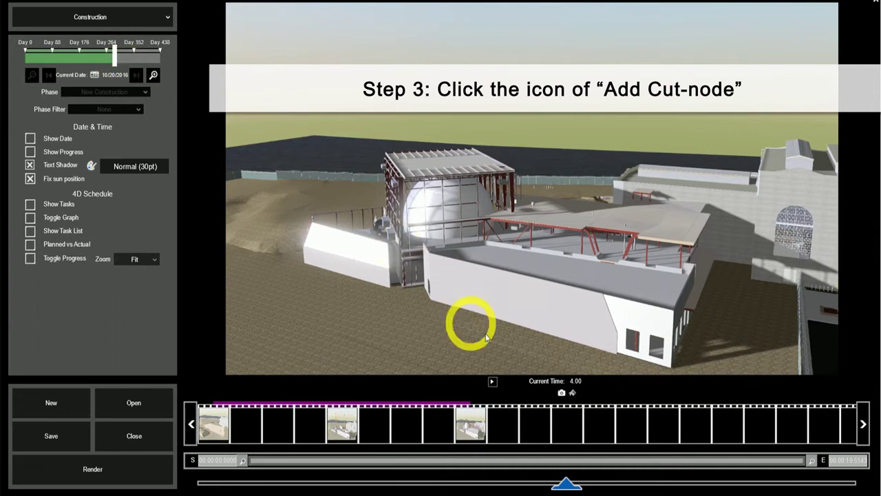
left_click(573, 393)
left_click(573, 393)
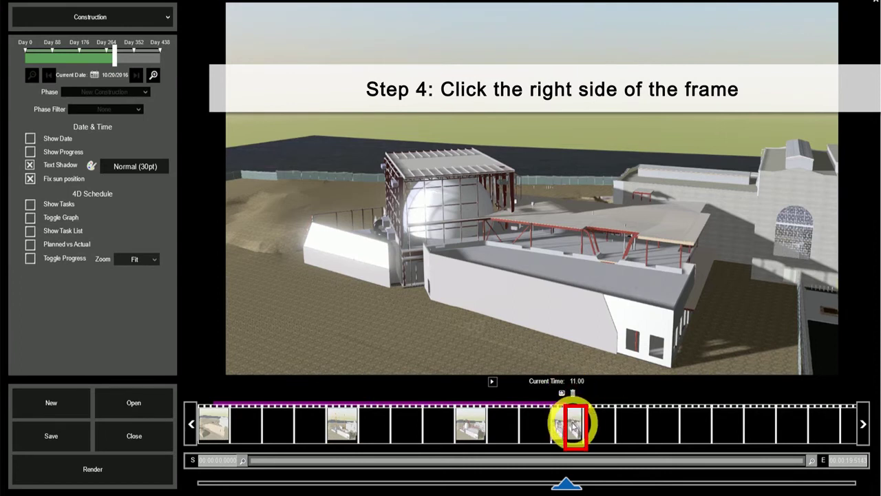
left_click(570, 421)
mouse_move(402, 185)
left_mouse_down()
mouse_move(551, 175)
mouse_move(561, 261)
left_mouse_up()
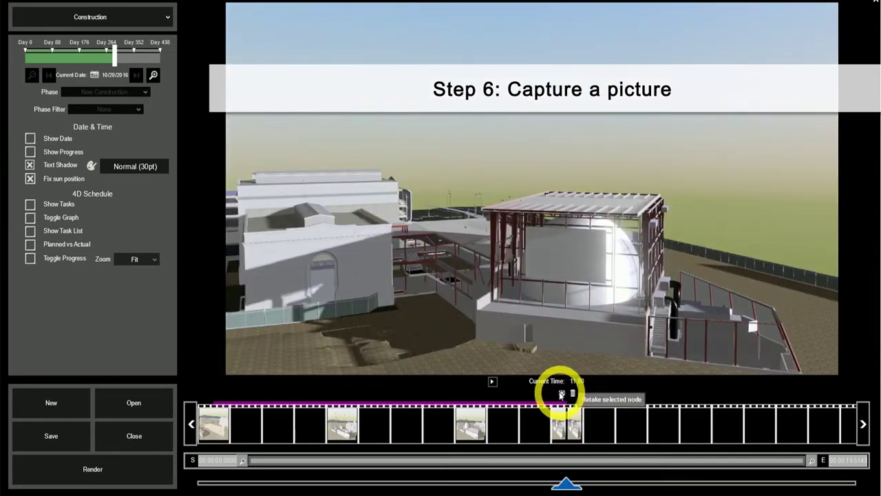
left_click(561, 394)
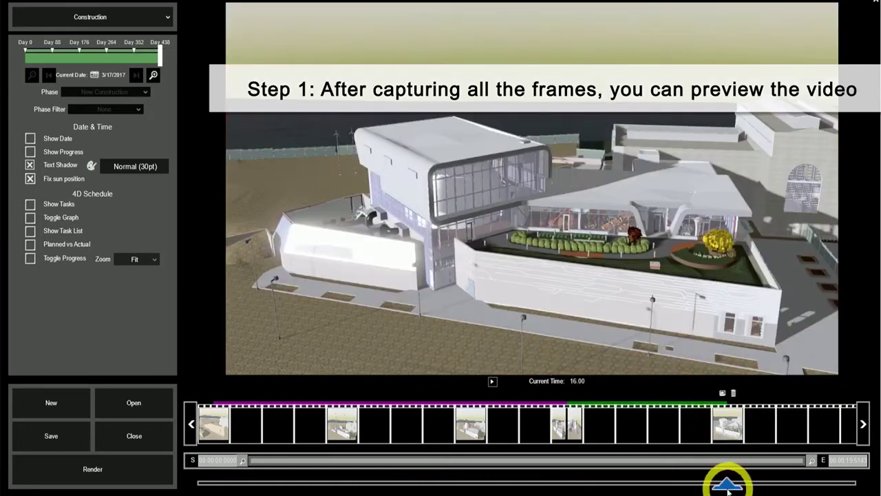
left_click_drag(686, 489, 216, 475)
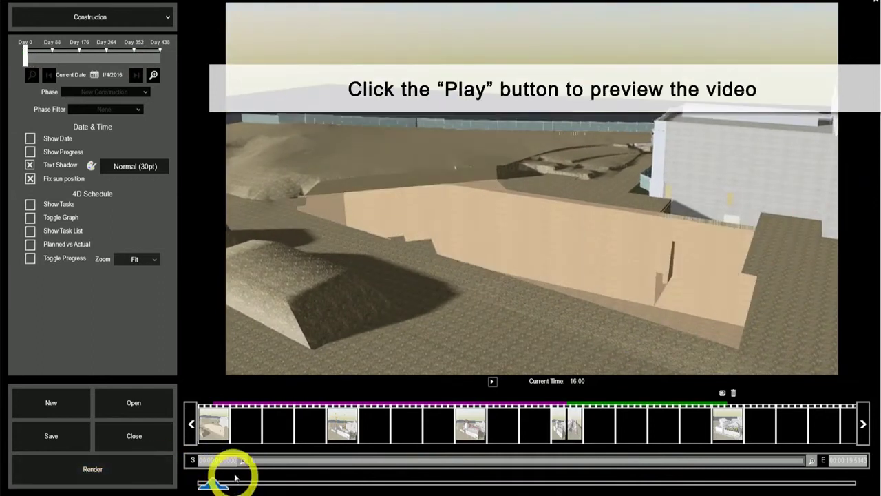
left_click(492, 381)
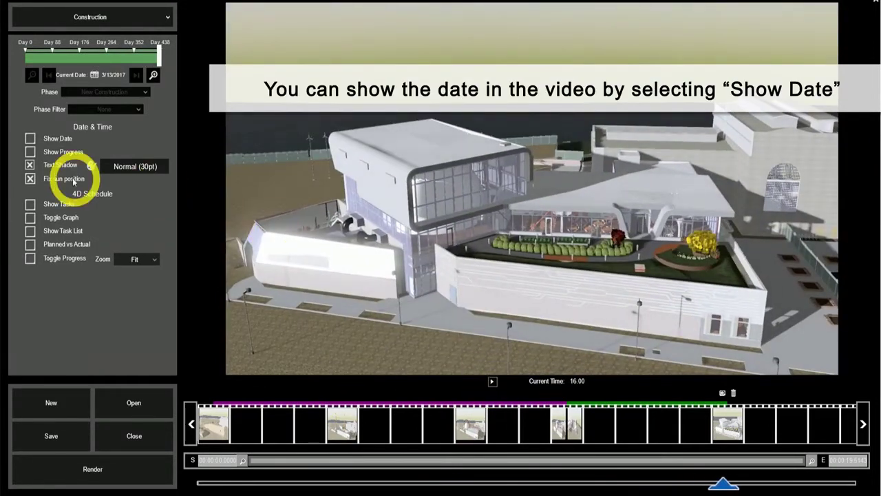
Step: Show the date and construction day in the video with green overlay text
left_click(31, 141)
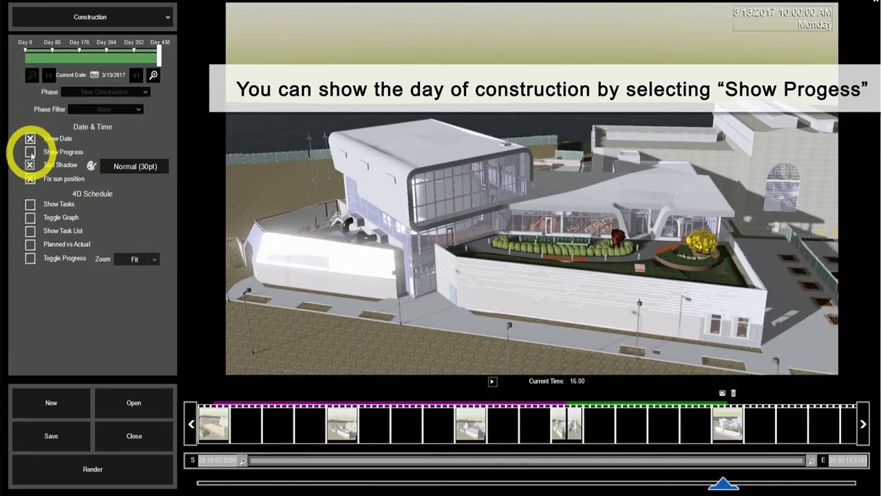
left_click(30, 152)
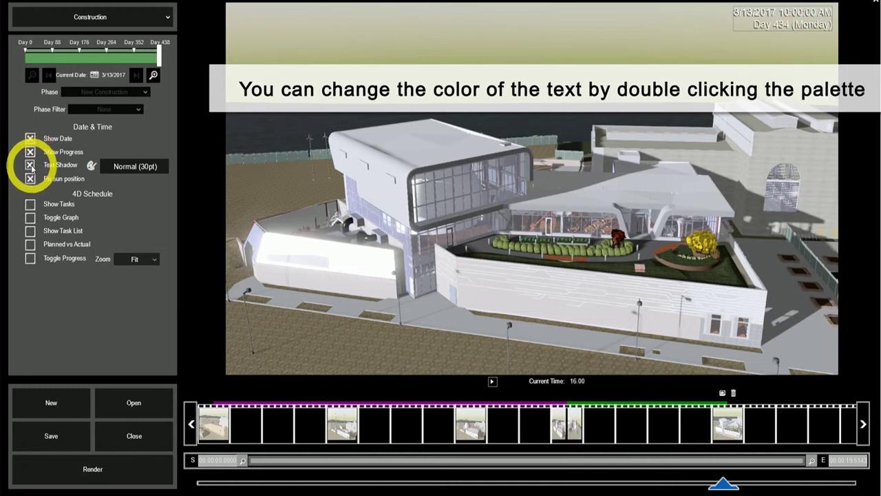
double_click(91, 168)
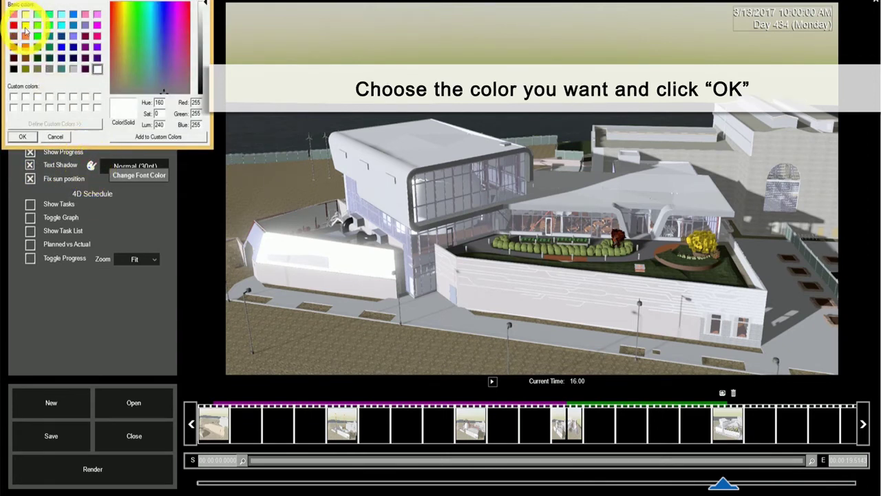
left_click(38, 47)
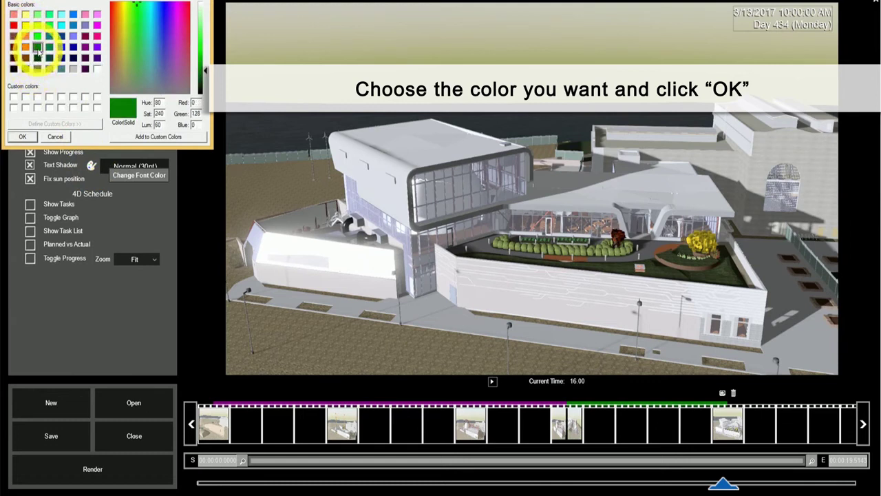
left_click(23, 136)
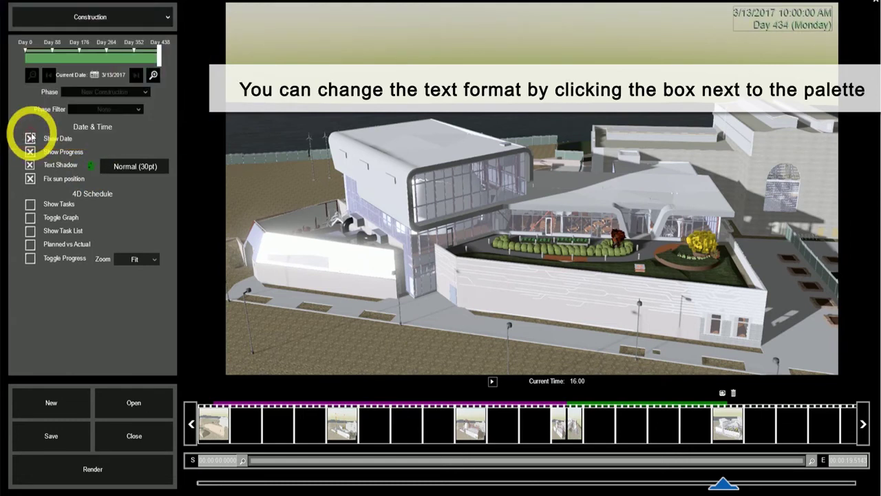
Step: Enlarge the overlay font from 30pt to Arial Normal 48pt
left_click(128, 171)
left_click_drag(196, 102, 198, 126)
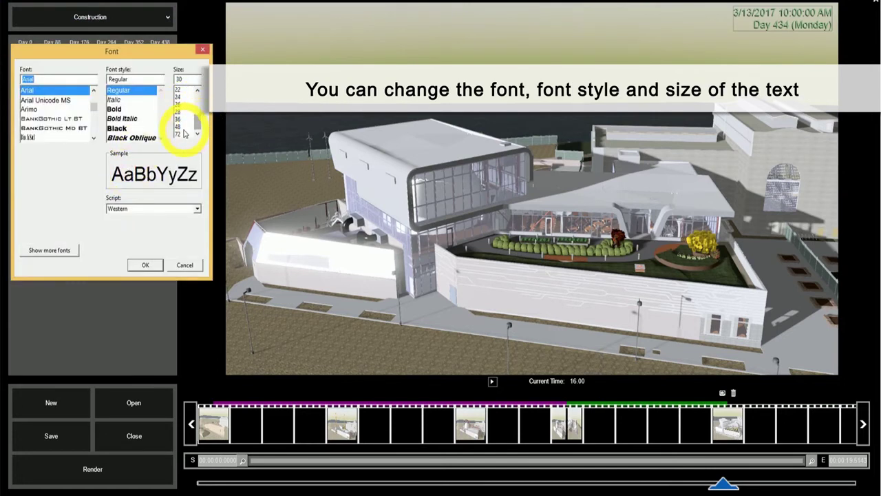
left_click(178, 127)
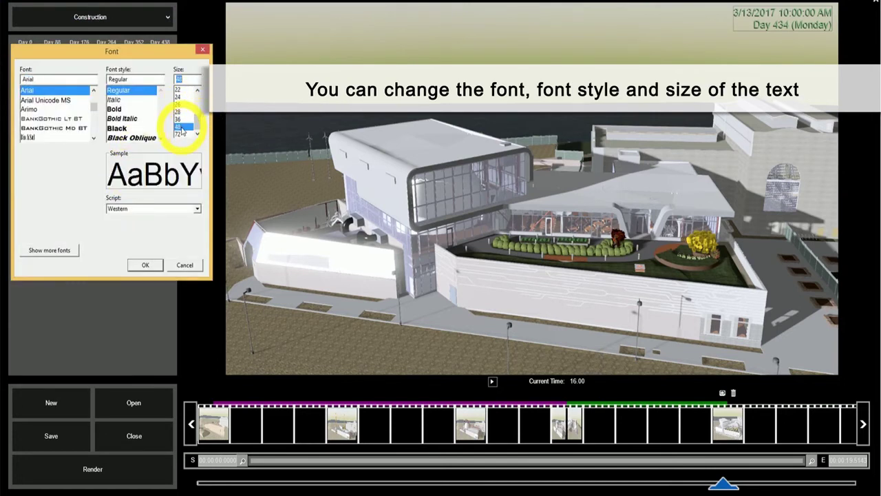
left_click(143, 264)
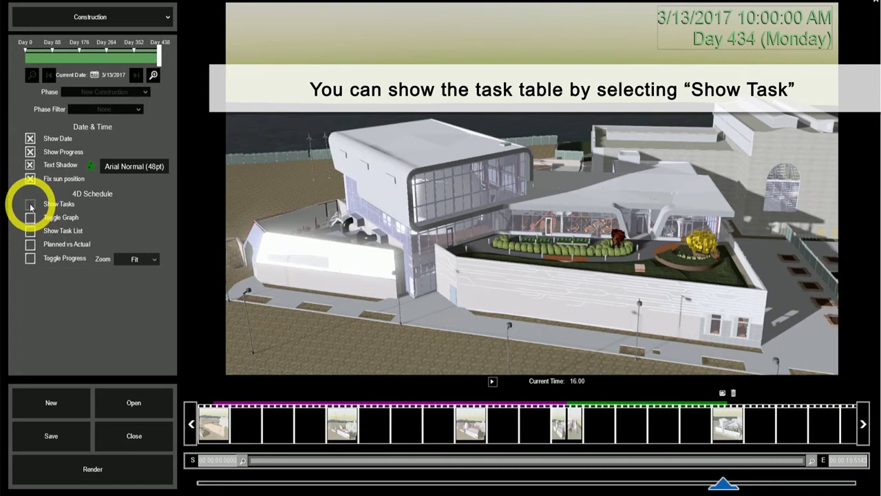
Step: Try the task table, graph and task list overlays, lower the date overlay, and enable Planned vs Actual
left_click(30, 205)
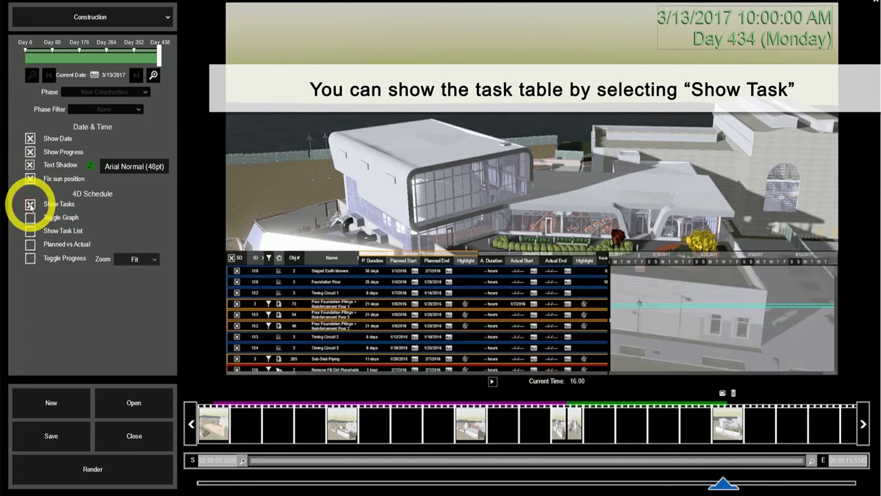
left_click(31, 205)
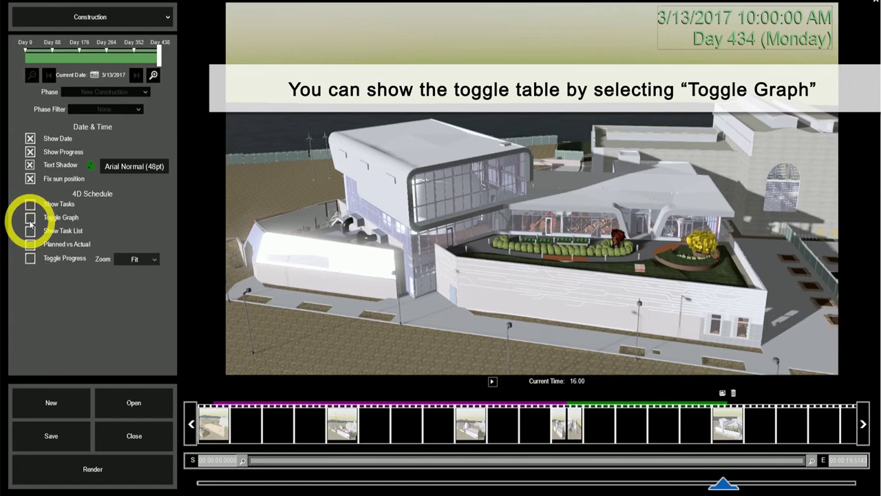
left_click(30, 220)
left_click(31, 220)
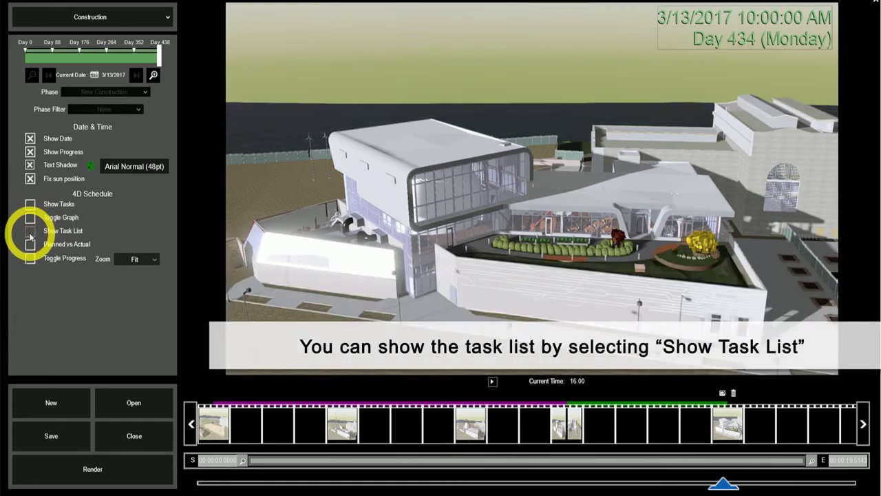
left_click(30, 232)
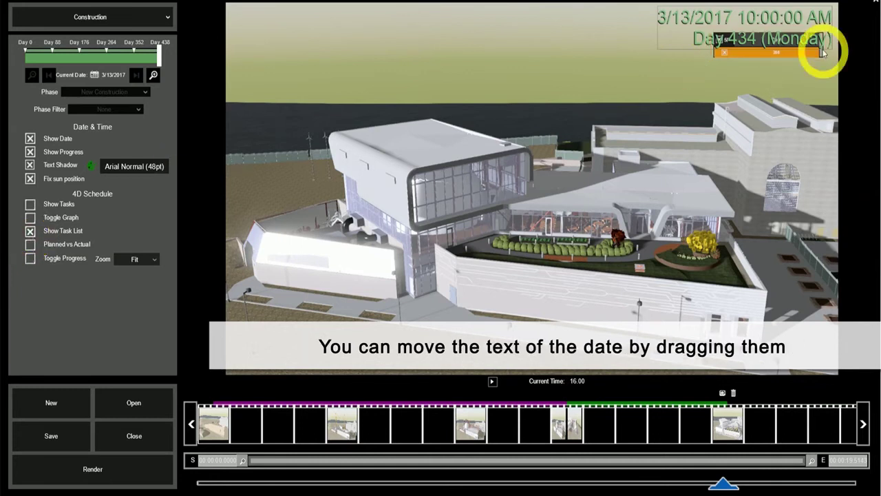
left_click_drag(773, 41, 773, 103)
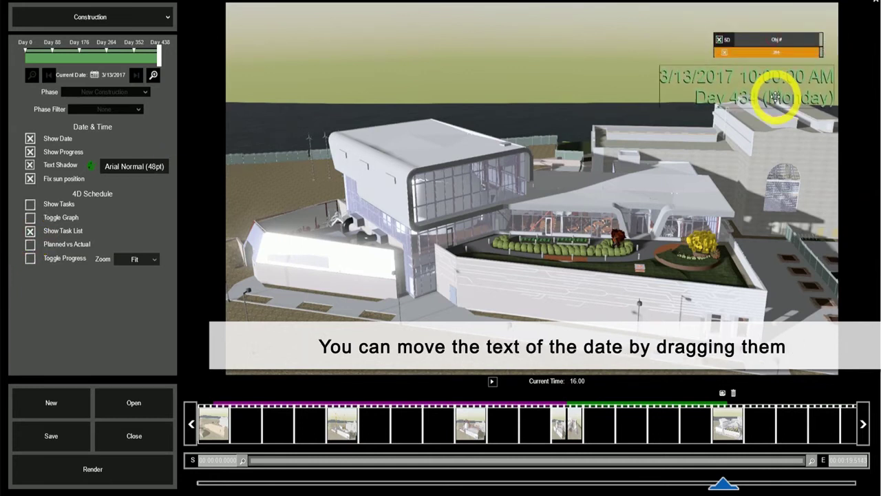
left_click(30, 230)
left_click(30, 246)
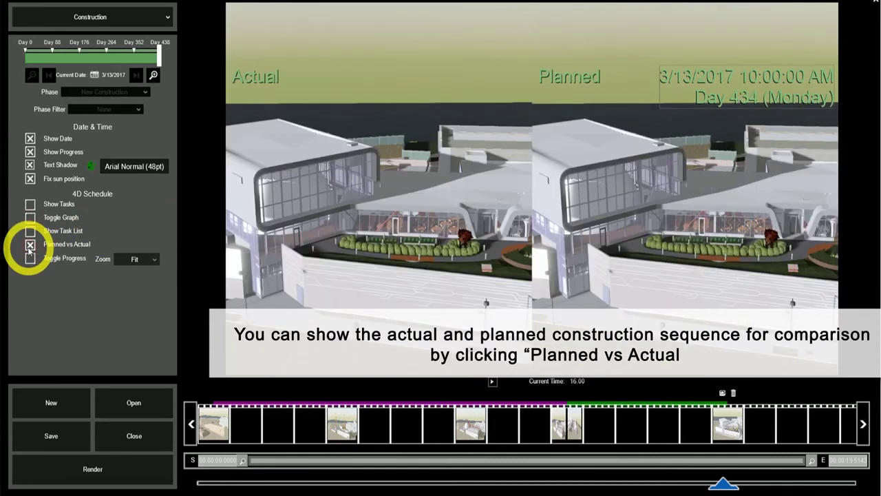
Step: Turn off Planned vs Actual, preview the progress timeline at Week, Month and Year zoom, then hide it
left_click(30, 245)
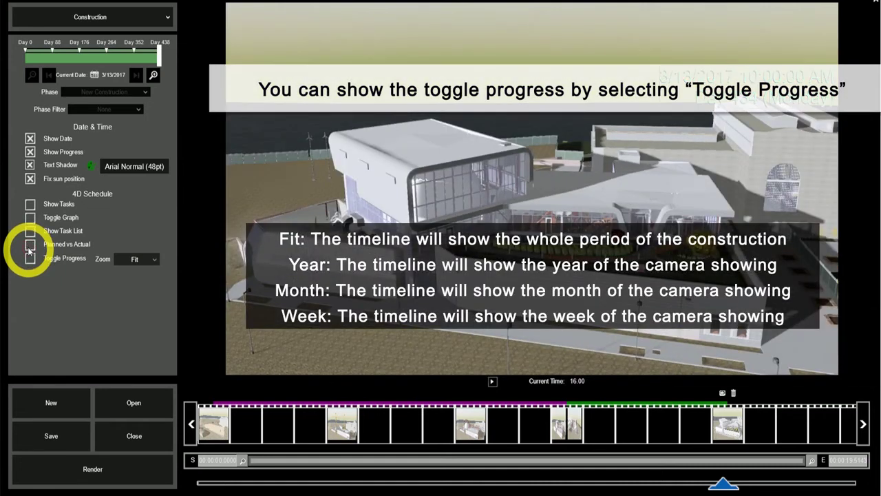
left_click(31, 258)
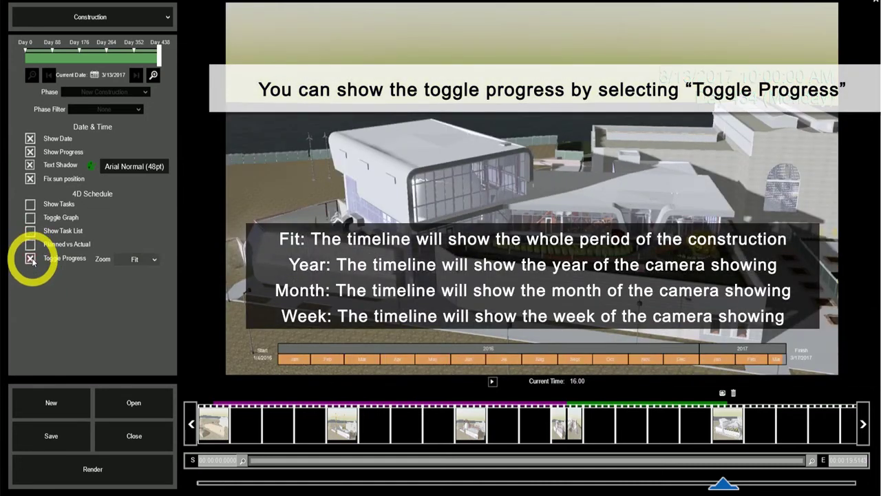
left_click(153, 260)
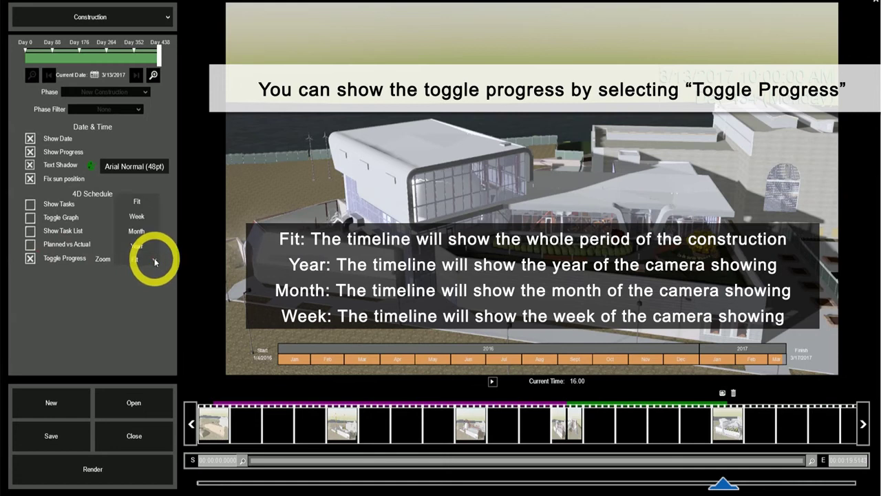
left_click(141, 216)
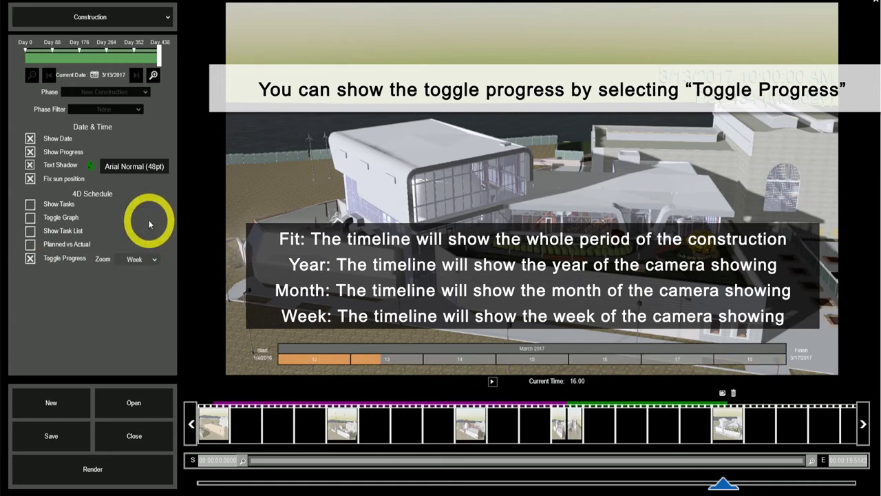
left_click(149, 259)
left_click(147, 234)
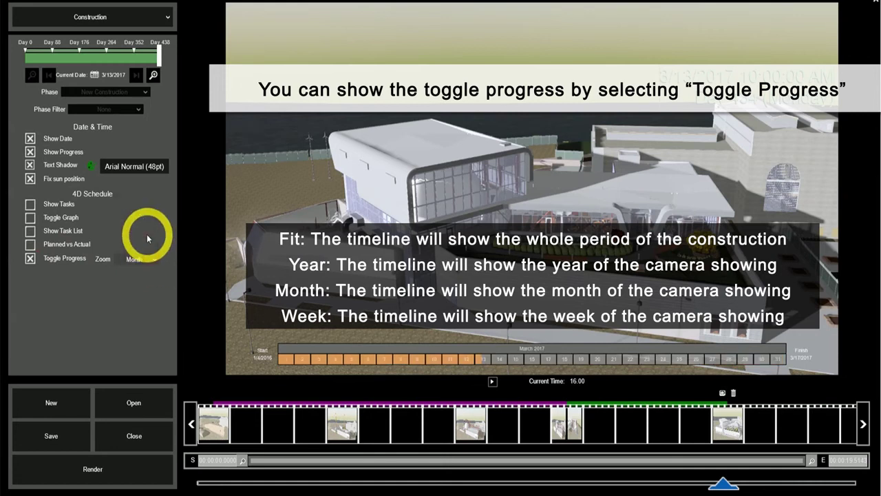
left_click(148, 259)
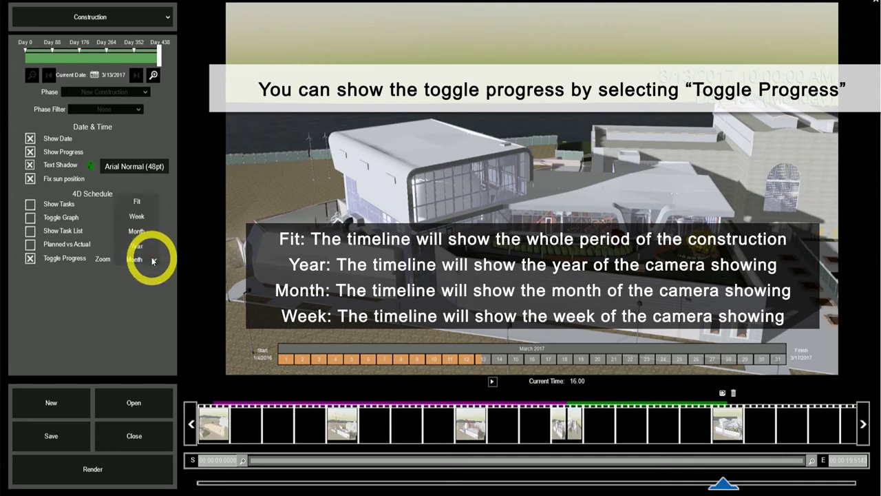
left_click(150, 246)
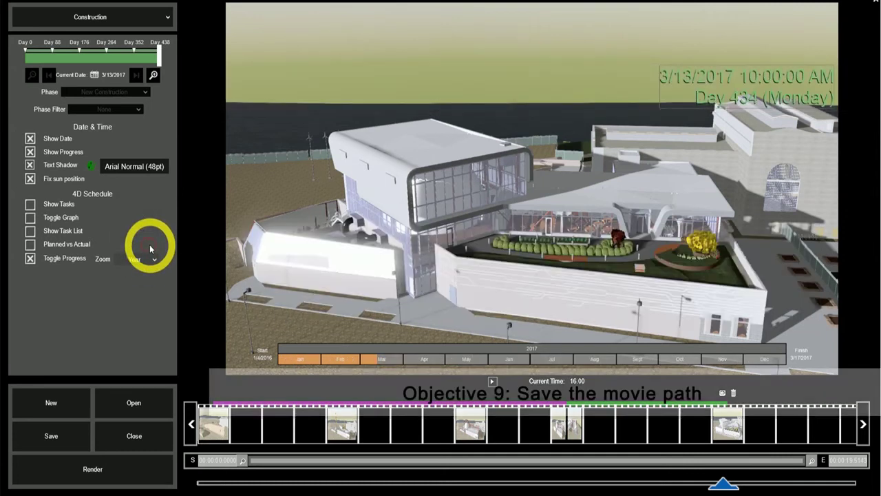
left_click(30, 258)
Step: Move the date overlay back to the top-right and save the movie project as '4D path'
left_click_drag(788, 81, 783, 31)
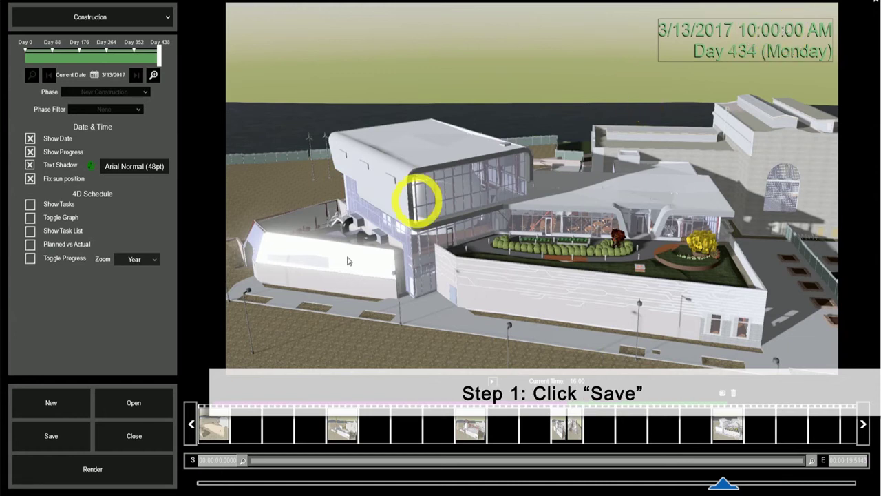
left_click(50, 436)
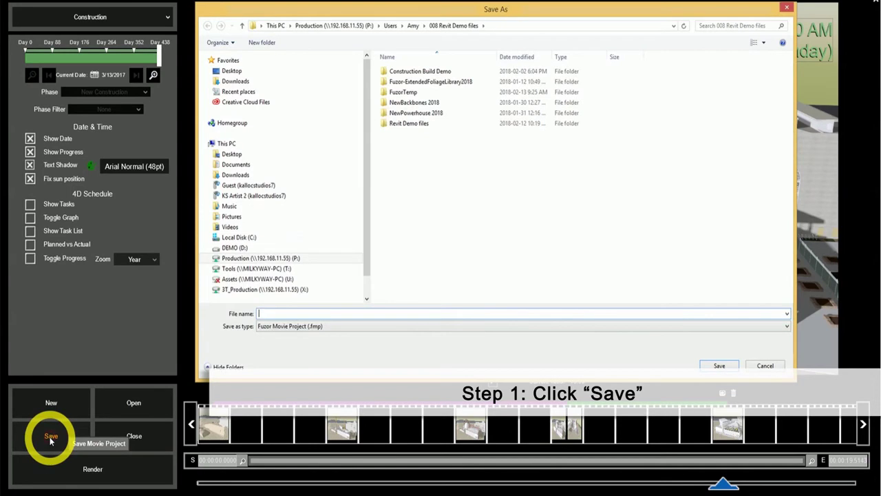
left_click(422, 313)
type("4")
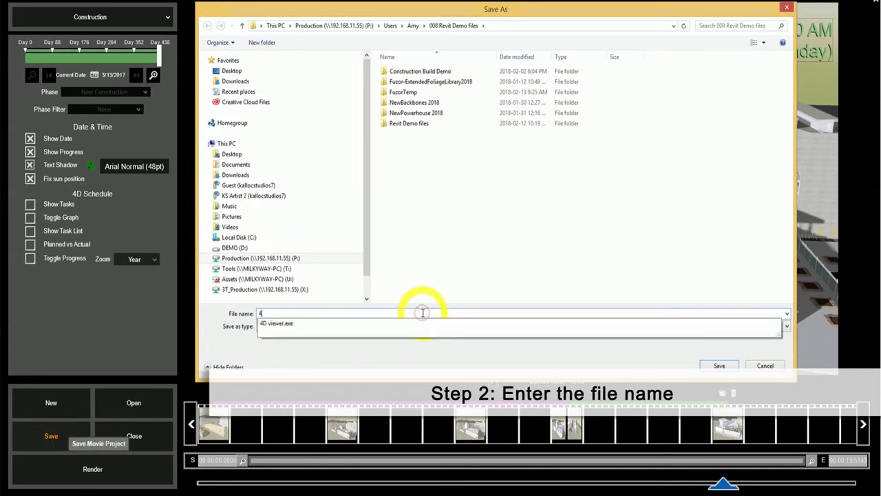
type("D path")
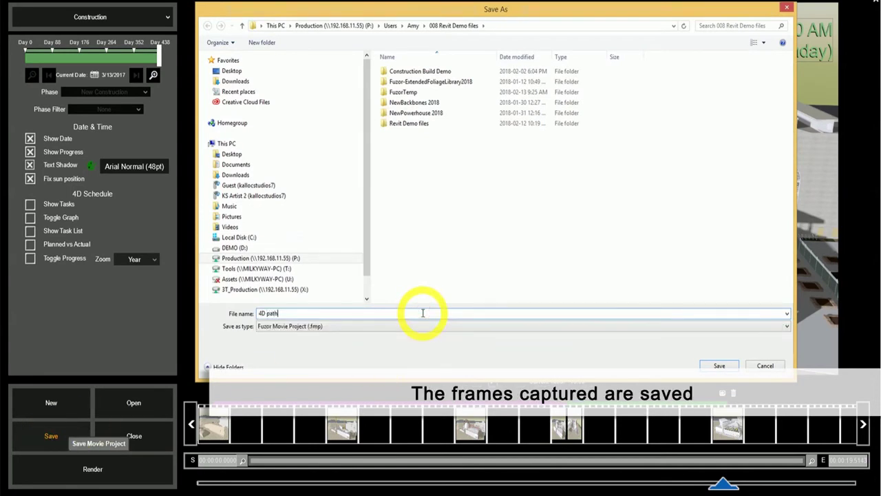
key("Return")
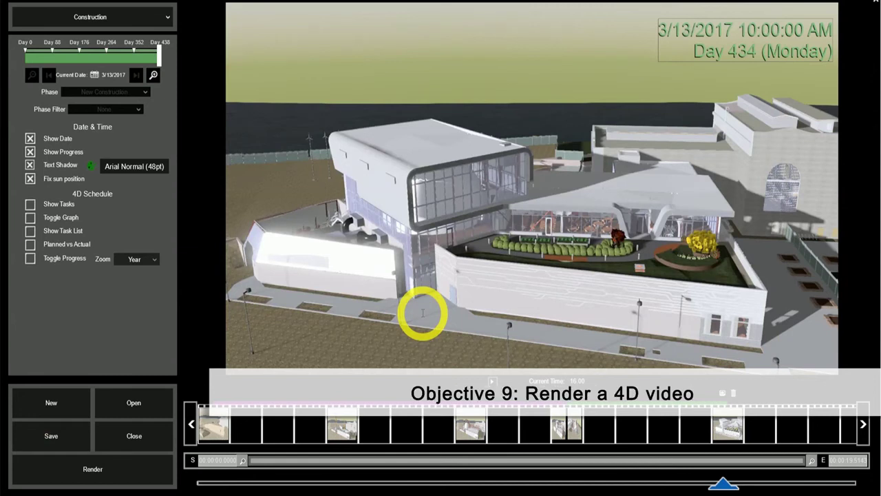
Step: Configure the movie render as High quality, 8X anti-aliasing, 720p and 16:9, then accept
left_click(94, 475)
left_click(95, 476)
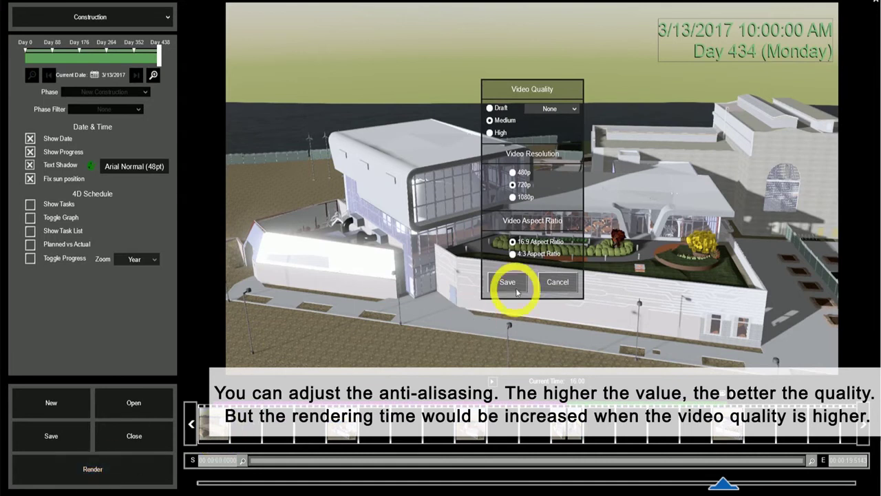
left_click(569, 110)
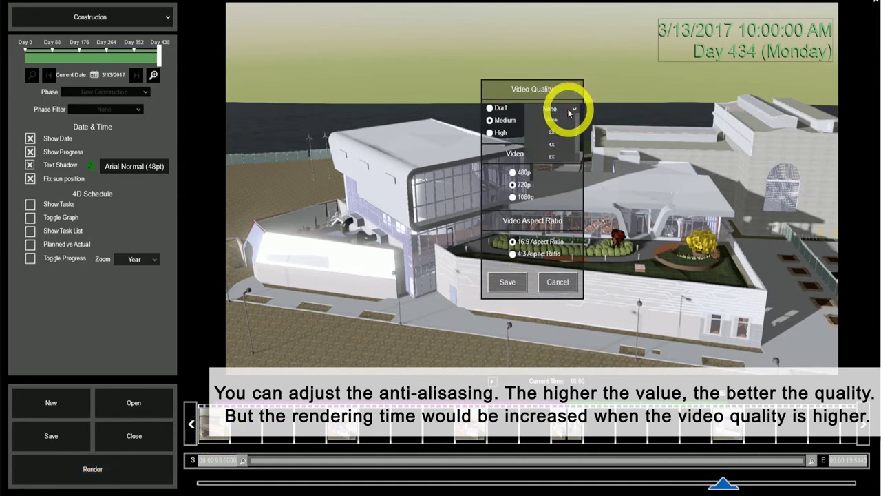
left_click(557, 158)
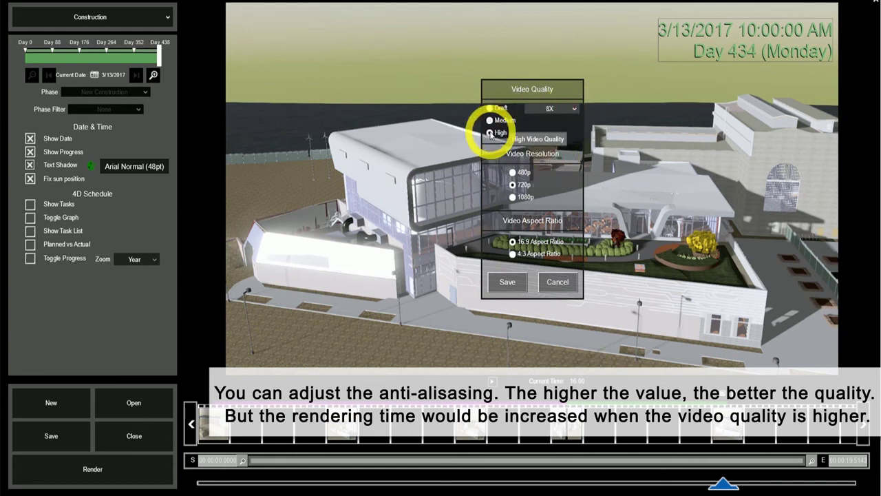
left_click(490, 133)
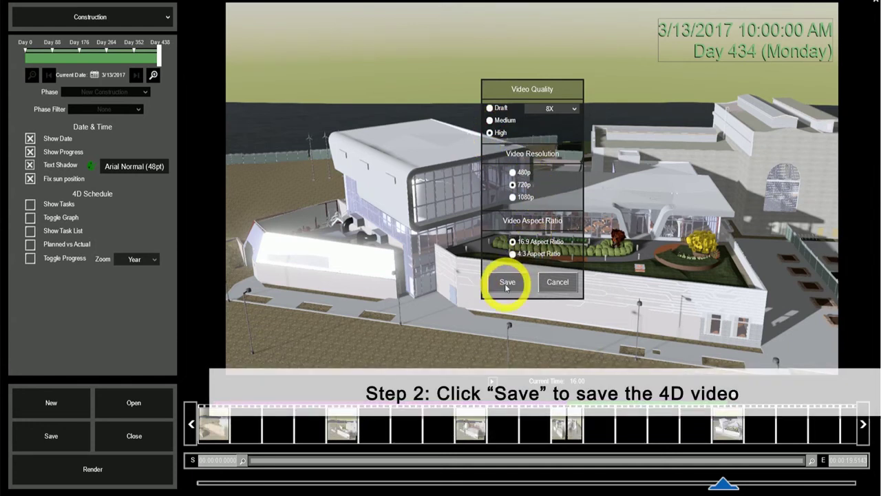
left_click(506, 283)
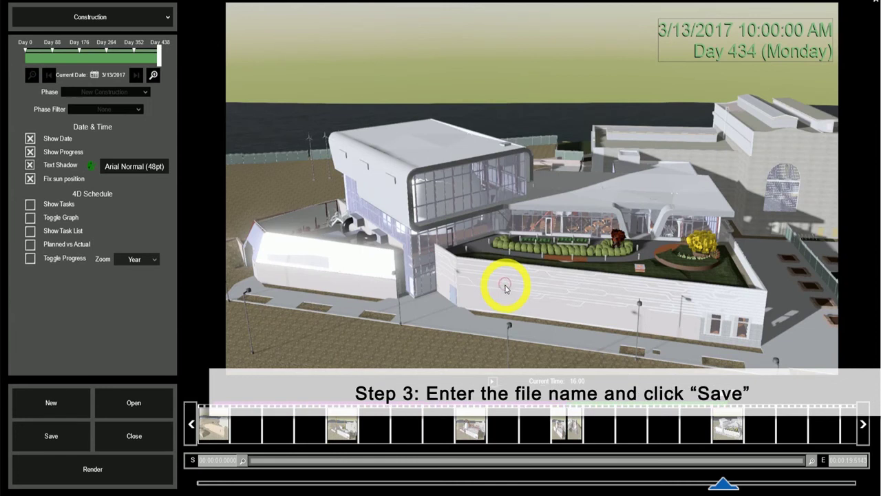
Step: Save the video to the Desktop as '4D video' MP4, render it, and dismiss the completion message
left_click(146, 305)
type("4D video")
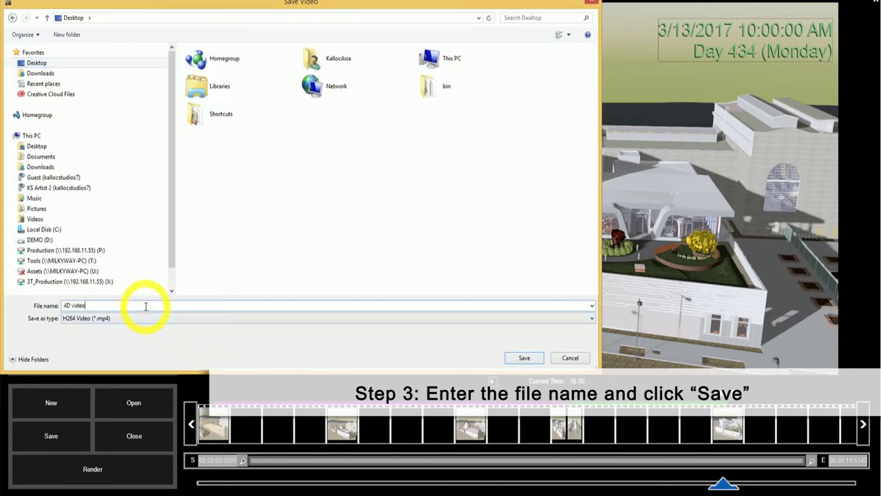
left_click(526, 357)
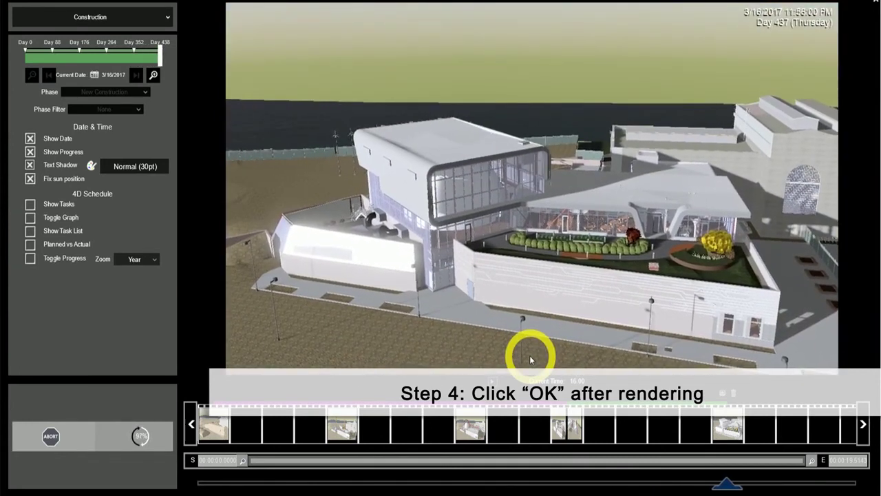
left_click(482, 284)
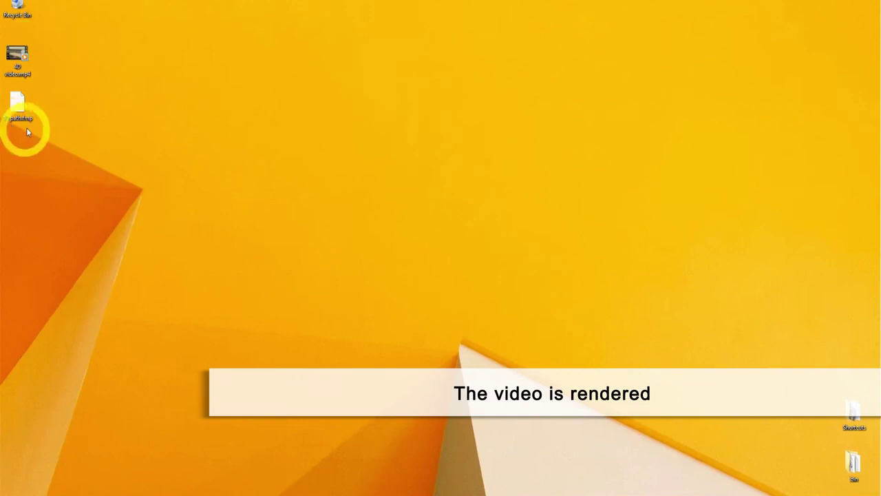
double_click(26, 62)
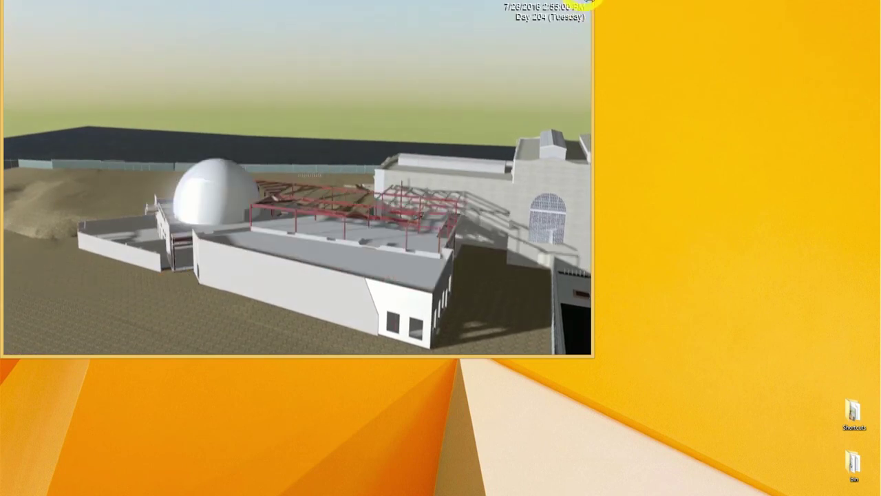
left_click(587, 2)
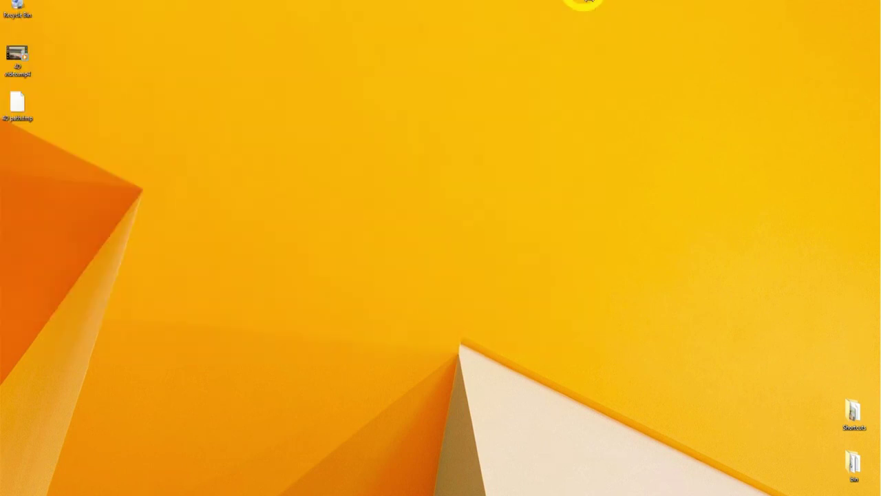